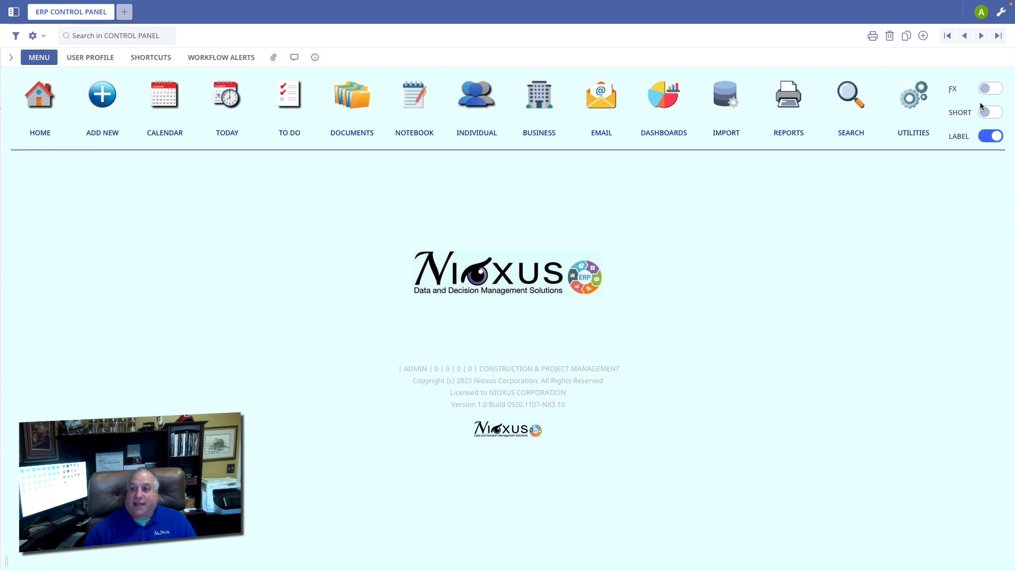
# - Turn on the FX menu, list the sales invoices, review the Shelby Enterprises invoice and return to the home menu
pyautogui.click(991, 89)
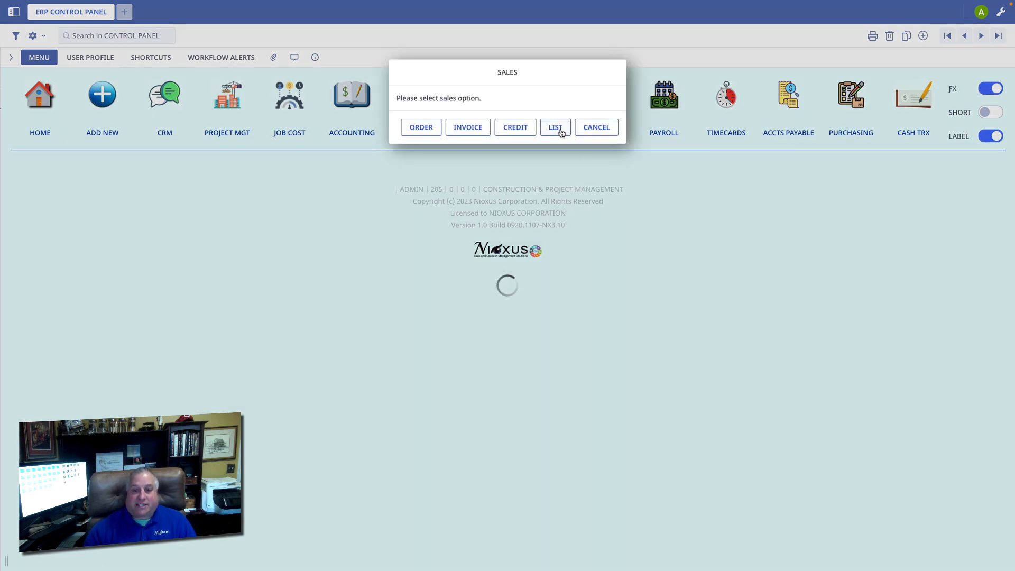
pyautogui.click(560, 128)
pyautogui.click(57, 213)
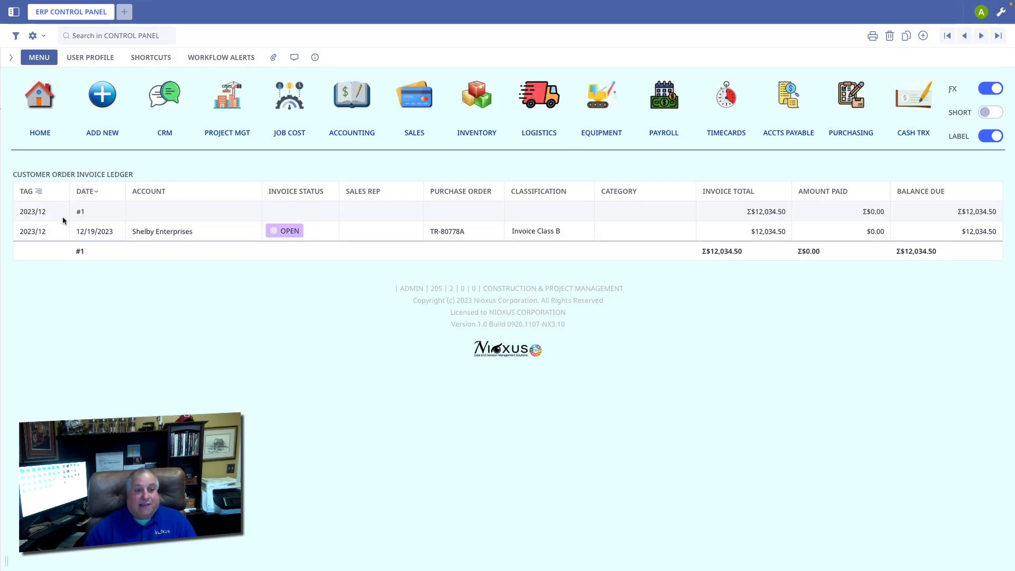
pyautogui.click(165, 233)
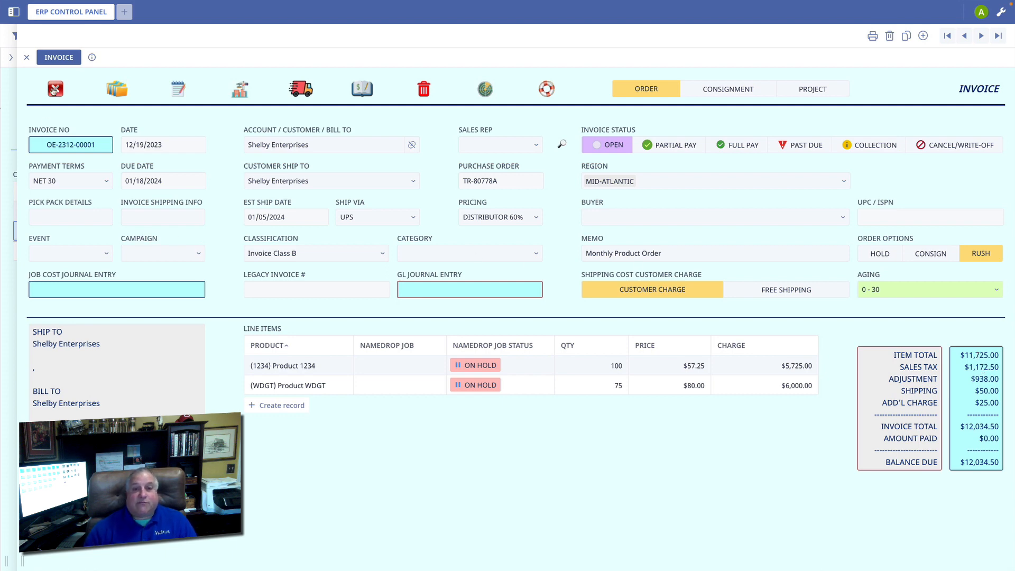
pyautogui.click(55, 90)
pyautogui.click(56, 100)
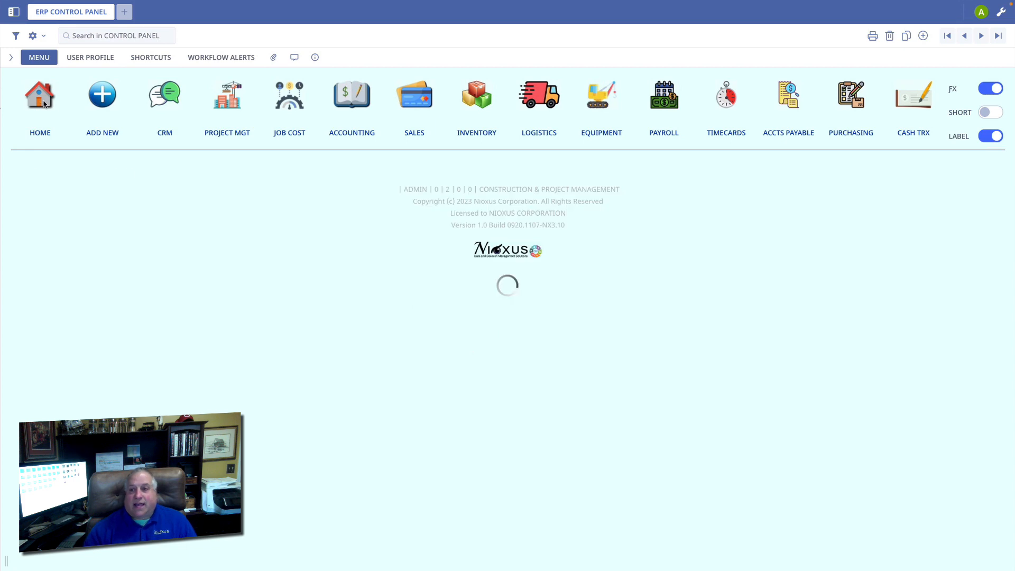
# - Start a received-payment cash transaction with Shelby Enterprises as the payor
pyautogui.click(912, 100)
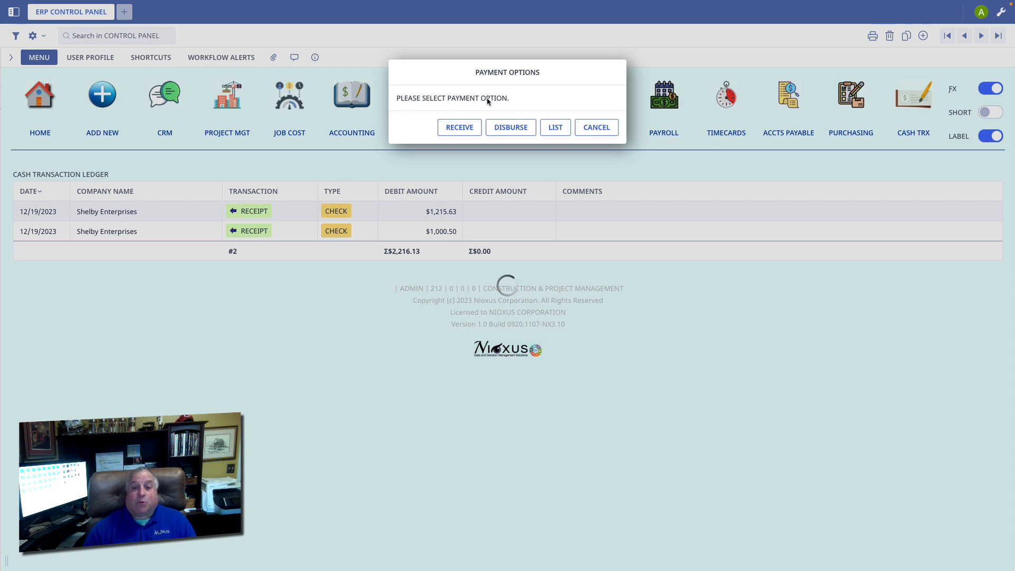
pyautogui.click(455, 128)
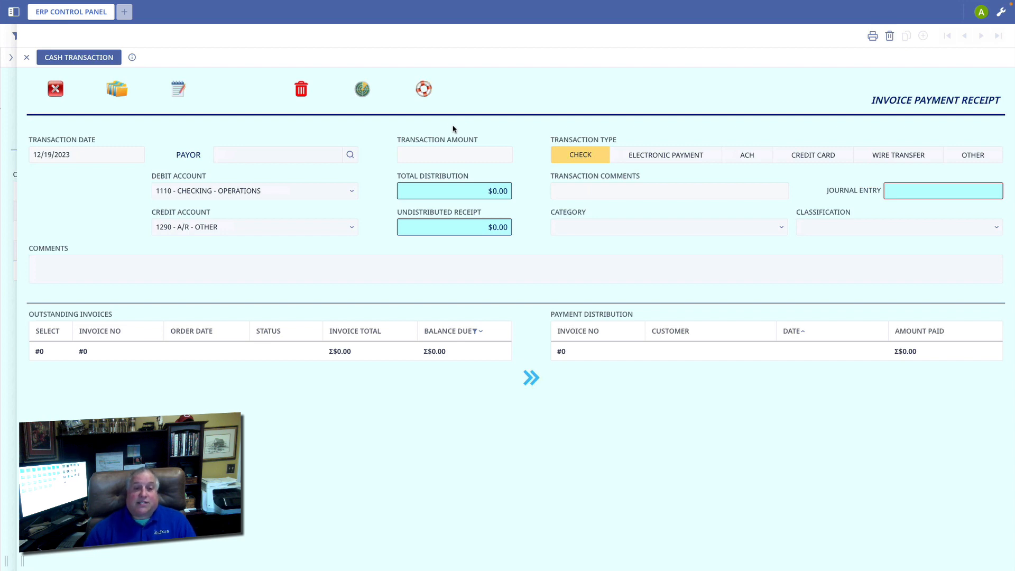
pyautogui.click(305, 159)
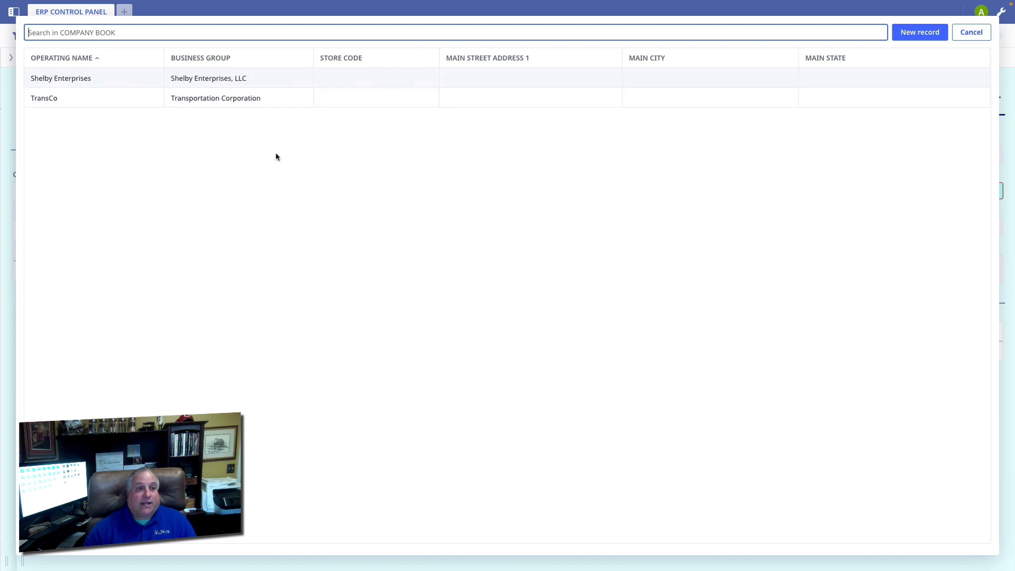
pyautogui.click(89, 79)
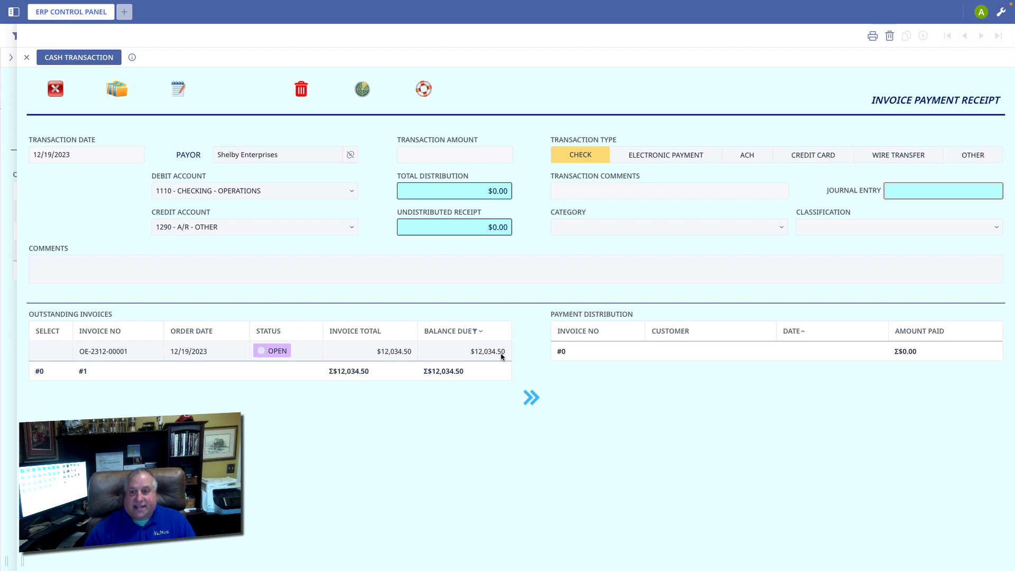
# - Set the receipt's transaction type to Credit Card and its transaction amount to $12,034.50
pyautogui.click(820, 160)
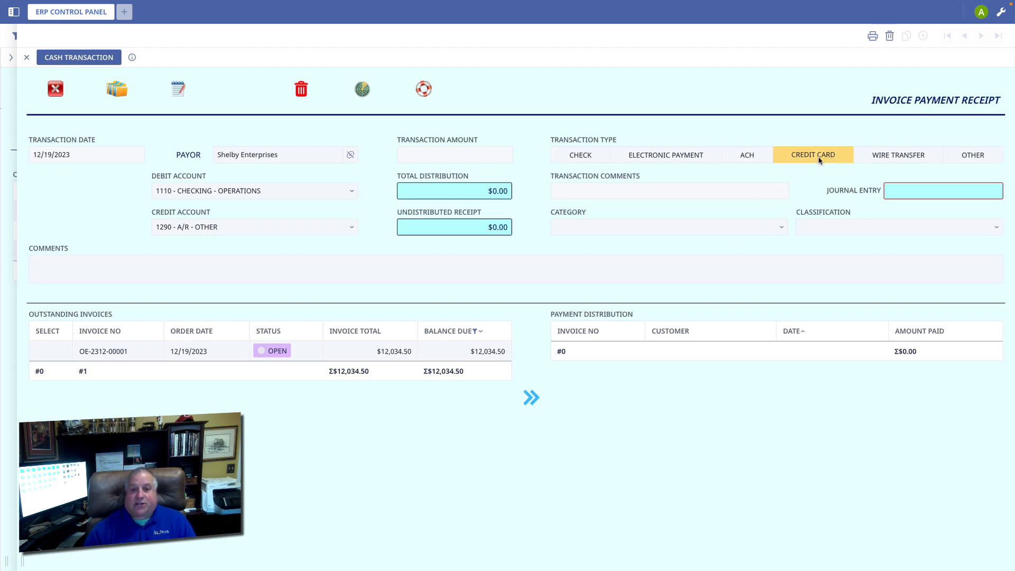
pyautogui.click(446, 154)
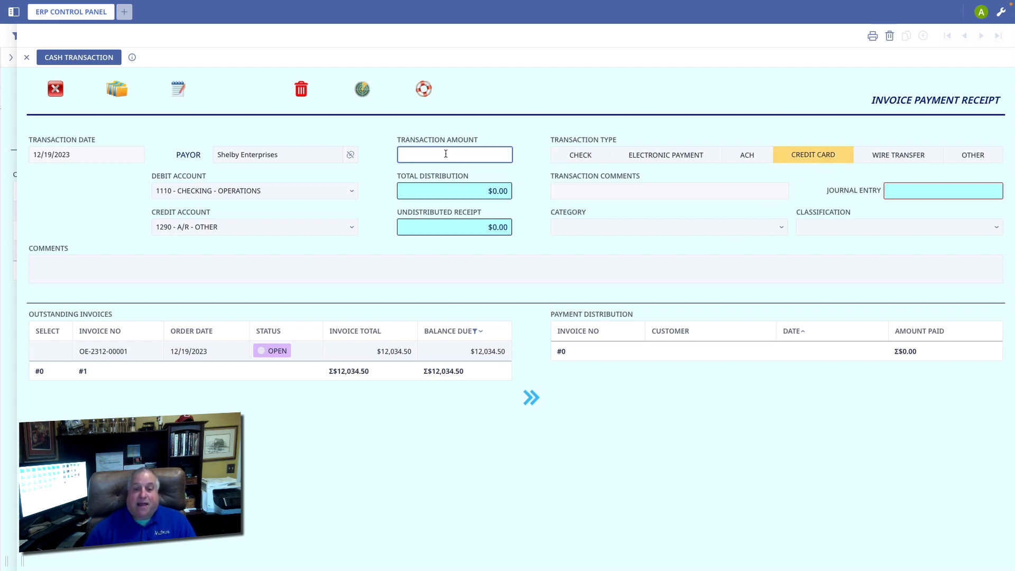
pyautogui.write('12,034.50')
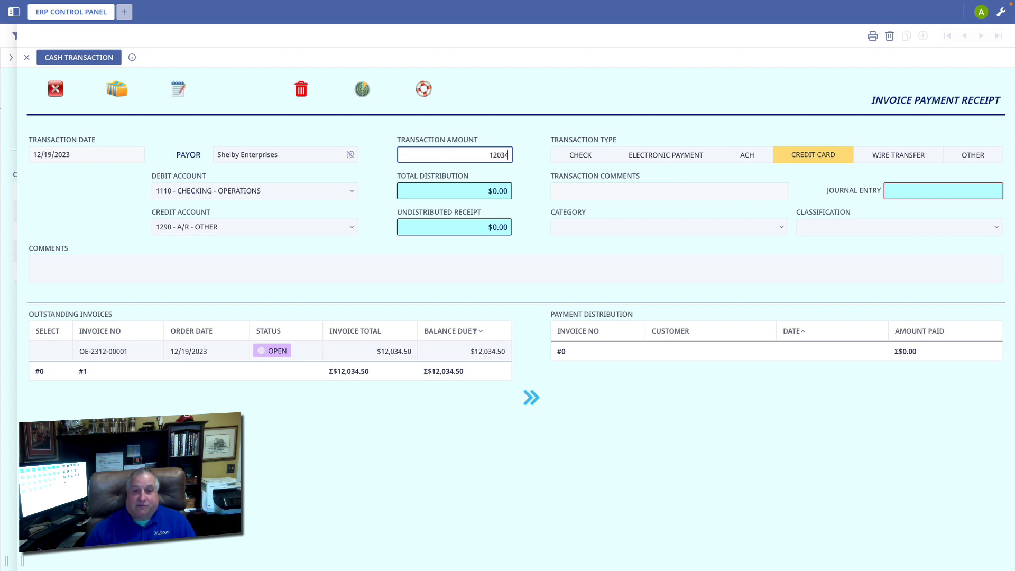
pyautogui.press('Tab')
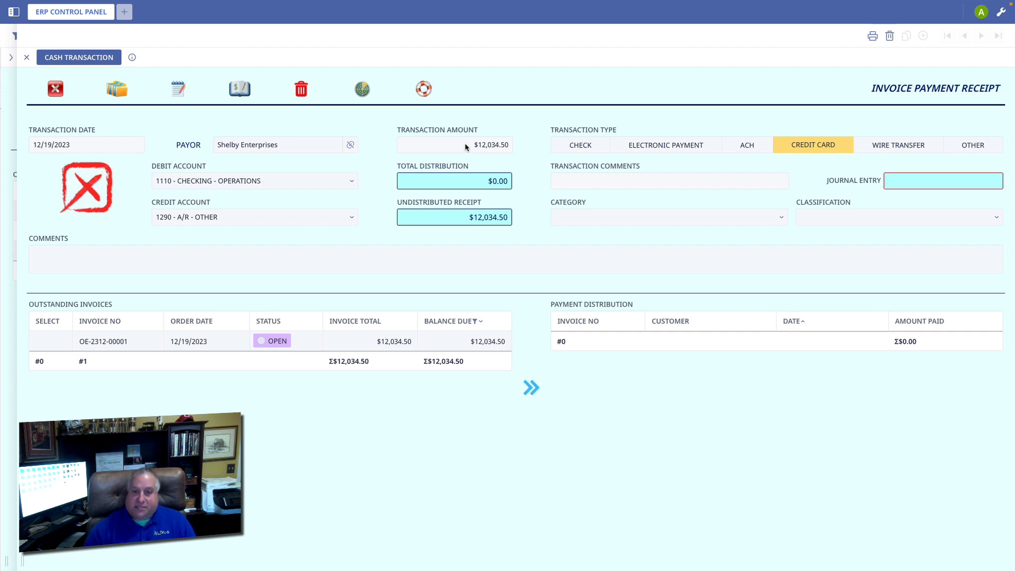
# - Check the outstanding Shelby Enterprises invoice, mark it Yes for selection and distribute the payment to it
pyautogui.doubleClick(332, 340)
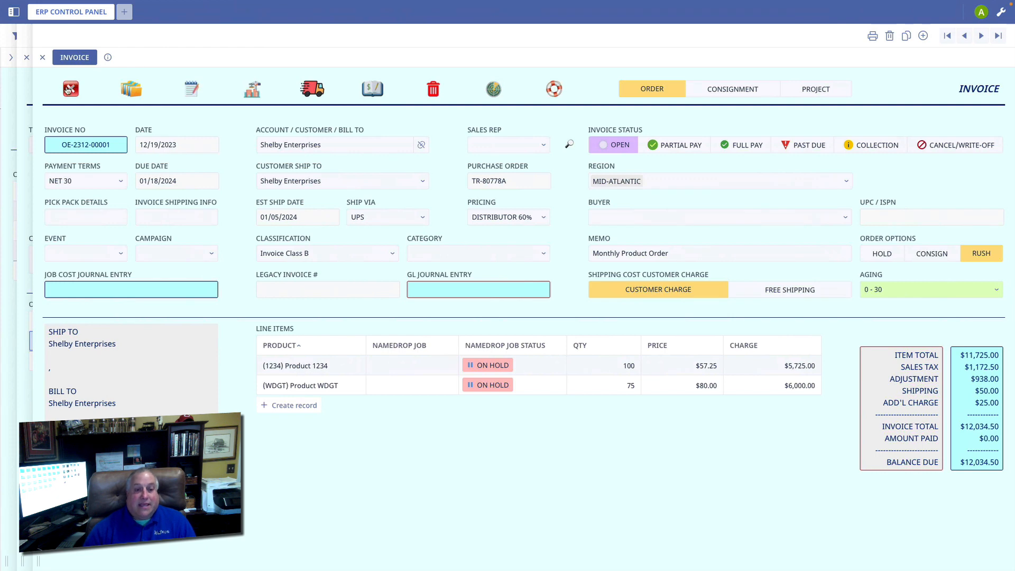
pyautogui.click(67, 90)
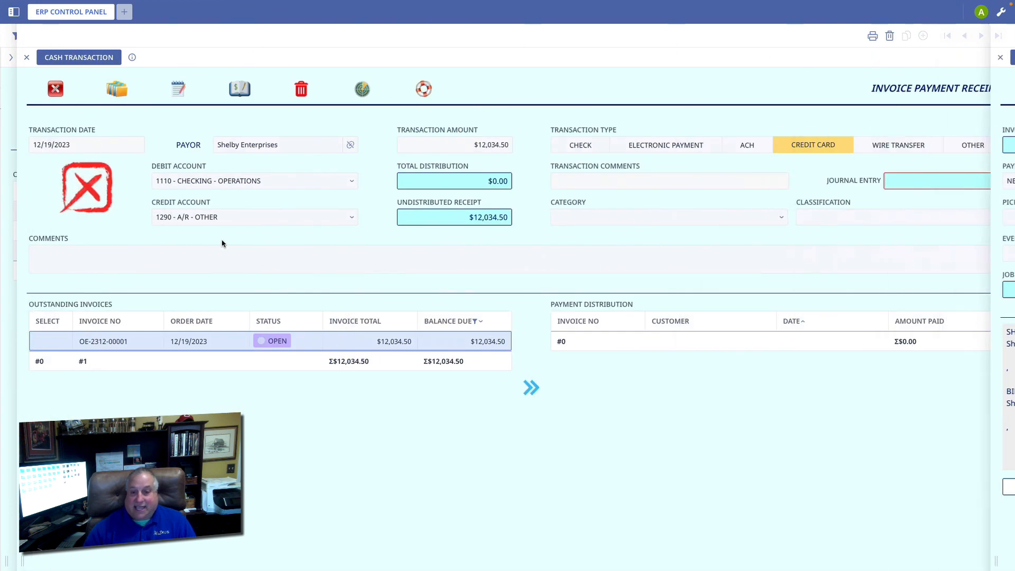
pyautogui.click(51, 342)
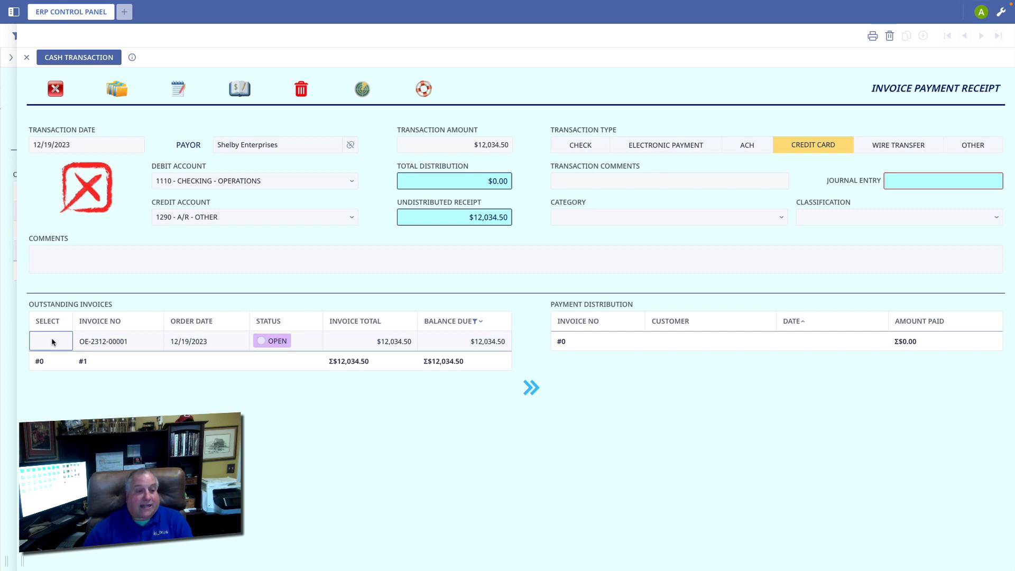
pyautogui.write('y')
pyautogui.press('Return')
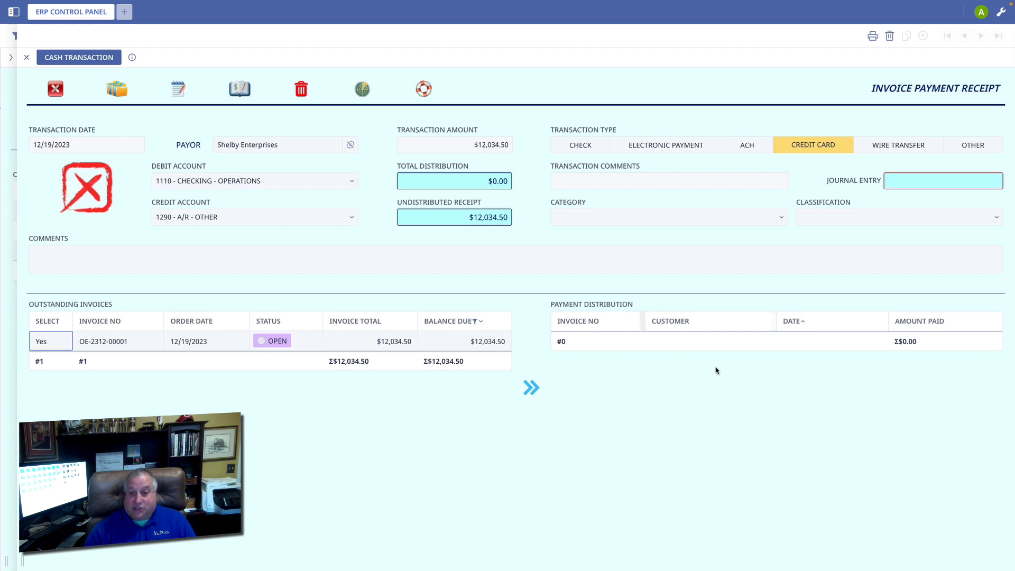
pyautogui.click(532, 389)
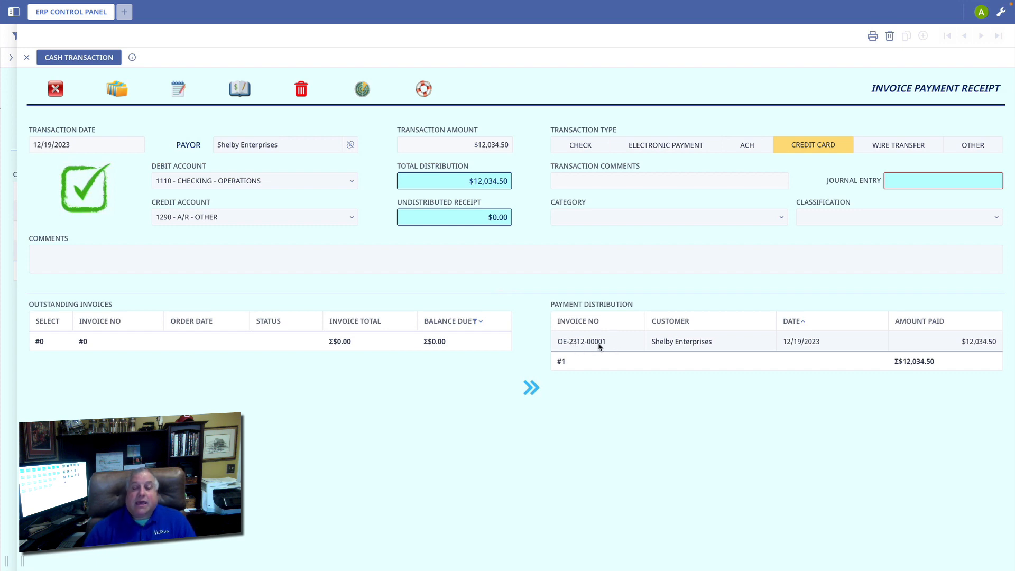
# - Post the cash transaction to the general journal with the view option, and close the journal entry after reviewing it
pyautogui.click(241, 90)
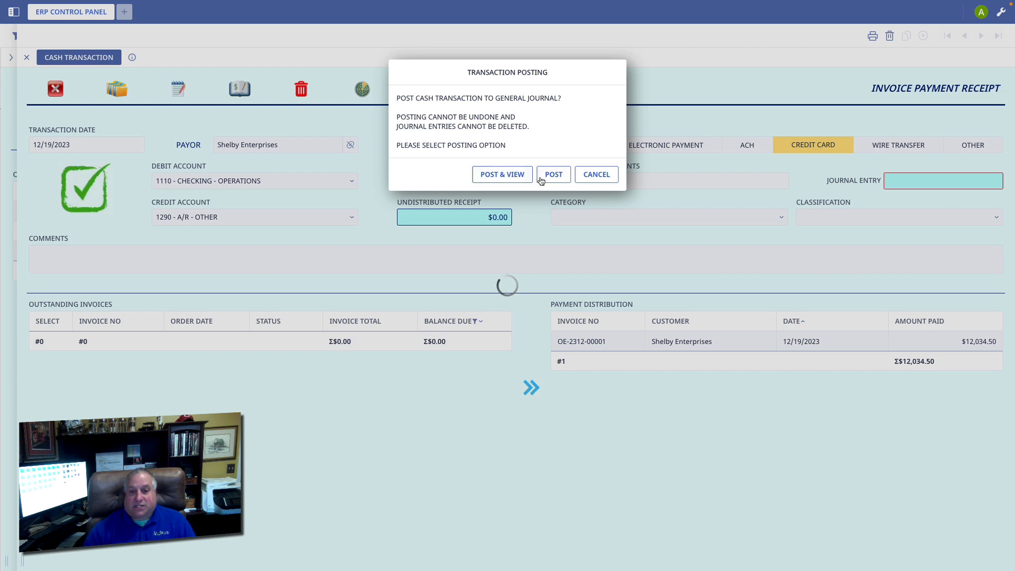
pyautogui.click(508, 180)
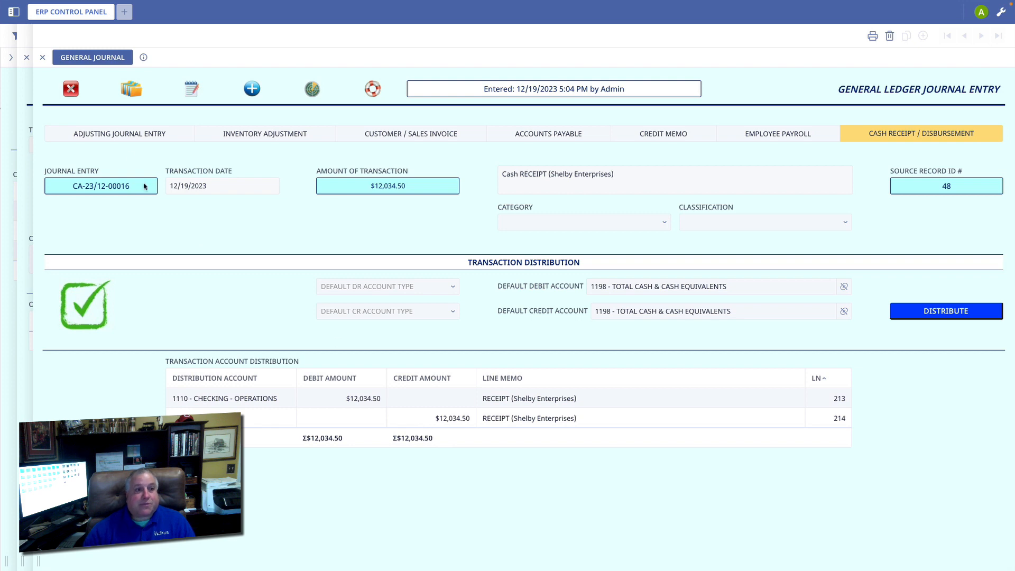
pyautogui.click(71, 89)
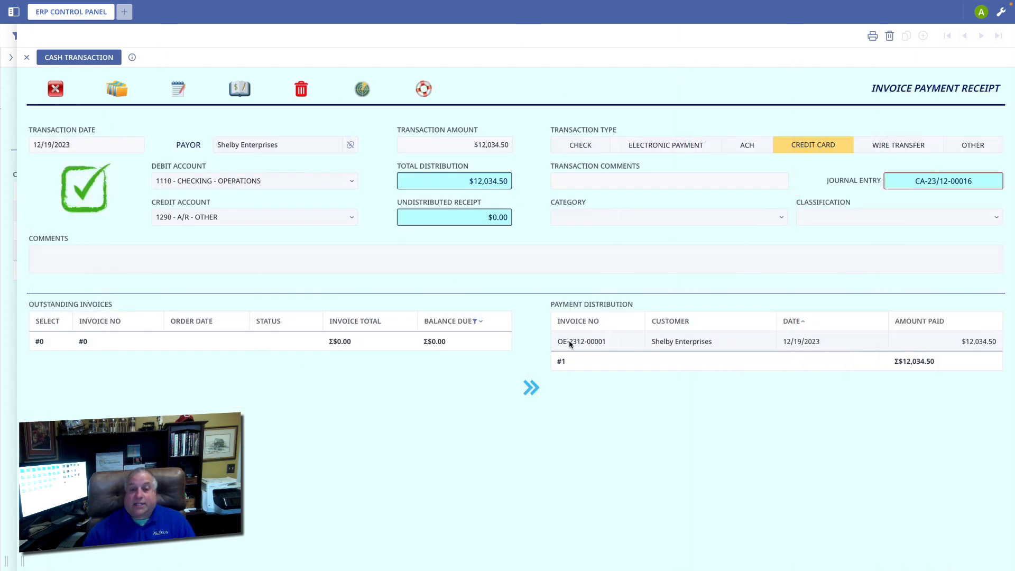
# - Open the customer invoice through the payment distribution line to check its balance, and close all records back to the control panel
pyautogui.doubleClick(570, 344)
pyautogui.click(296, 145)
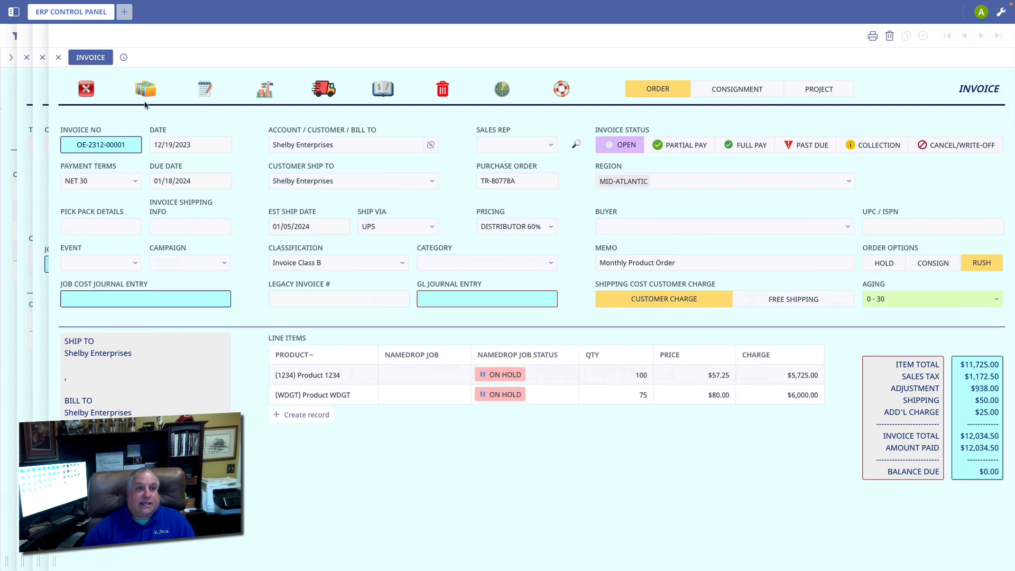
pyautogui.click(86, 88)
pyautogui.click(61, 89)
pyautogui.click(57, 89)
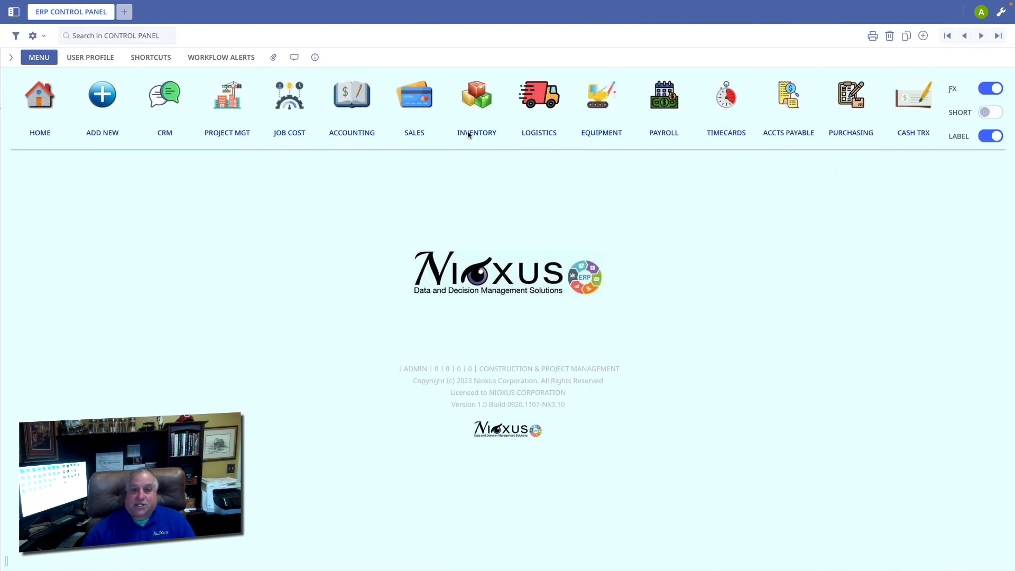
# - Open the Shelby Enterprises invoice from the sales list and set its invoice status to Full Pay
pyautogui.click(417, 101)
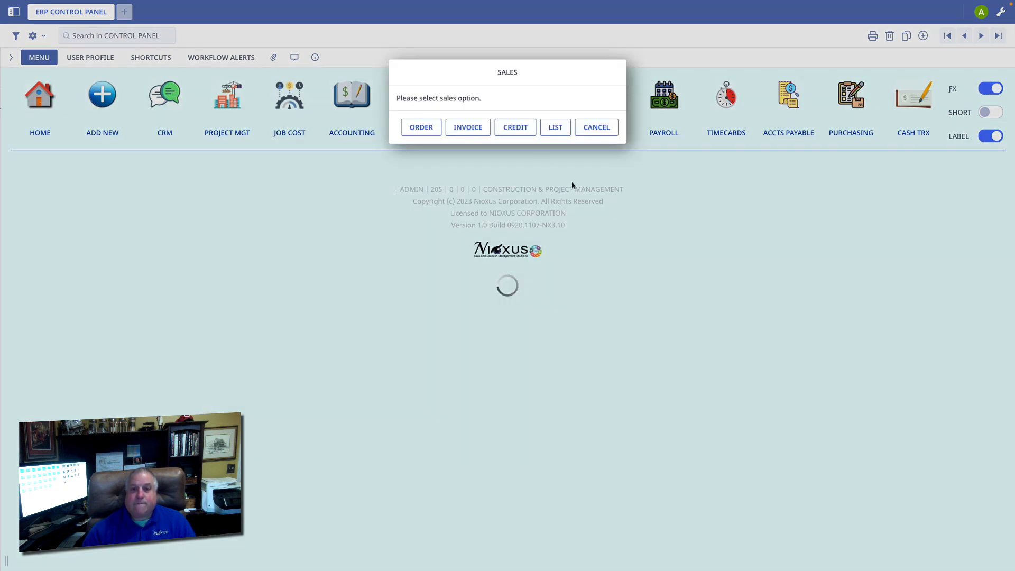
pyautogui.click(559, 130)
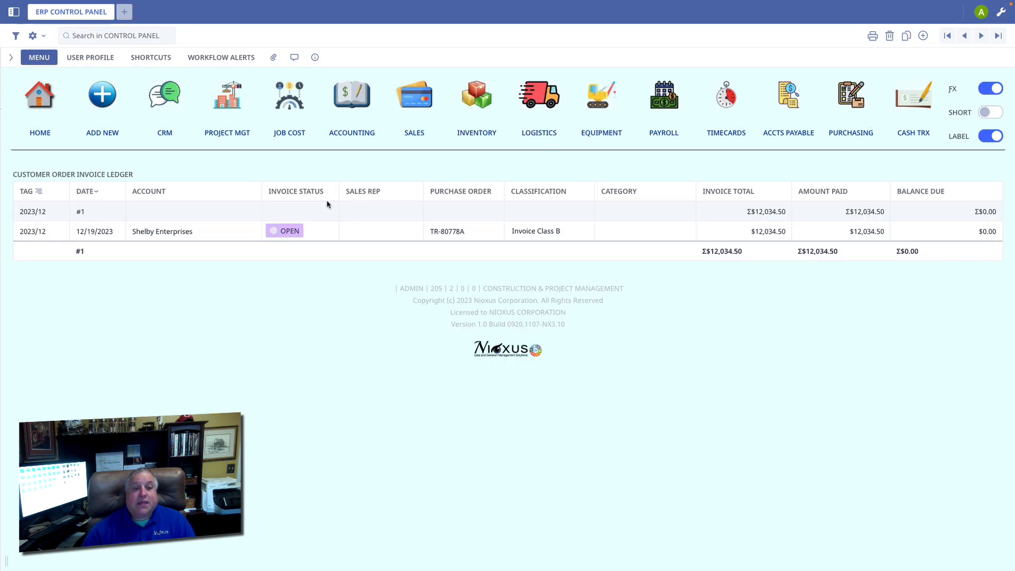
pyautogui.click(203, 233)
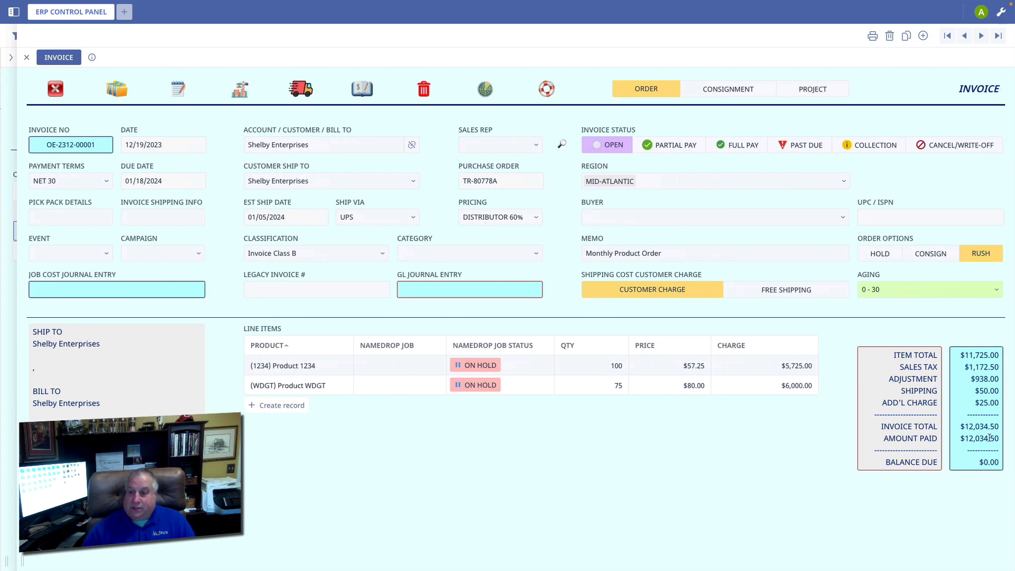
pyautogui.click(743, 146)
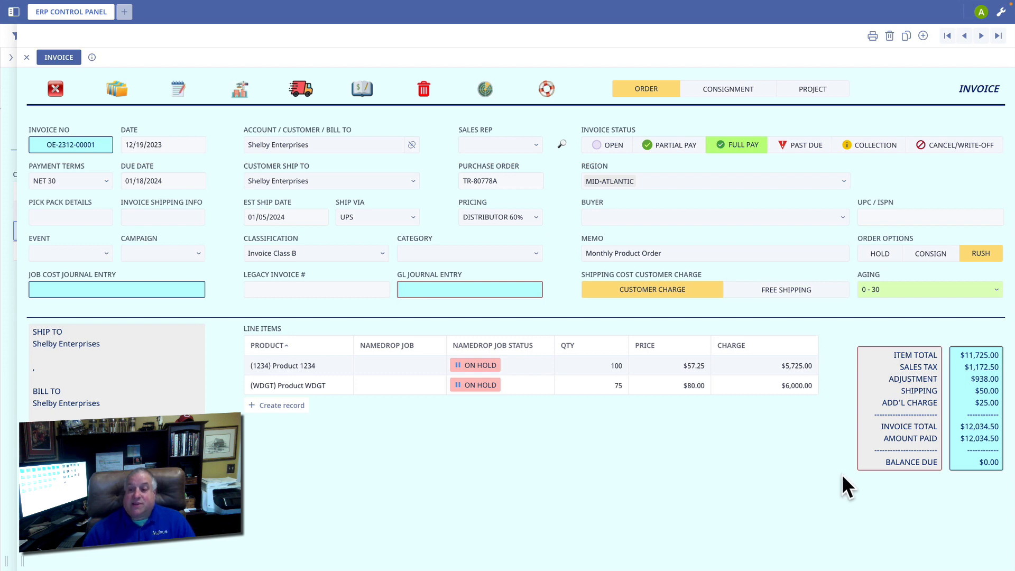
# - Show the payment receipt ledger behind the invoice's amount paid and inspect the credit card receipt's distribution record
pyautogui.click(892, 398)
pyautogui.scroll(-2, 892, 398)
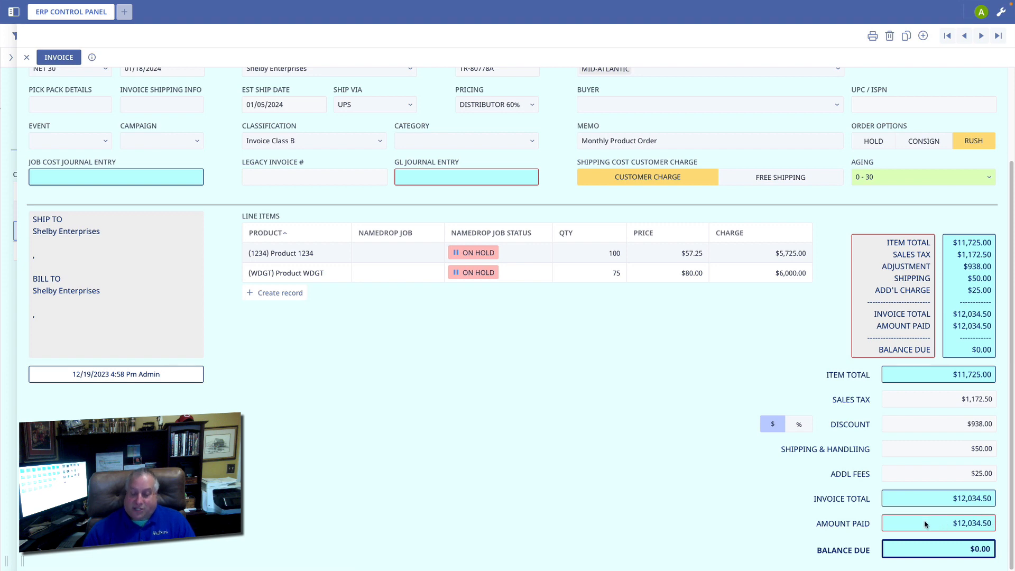
pyautogui.click(904, 521)
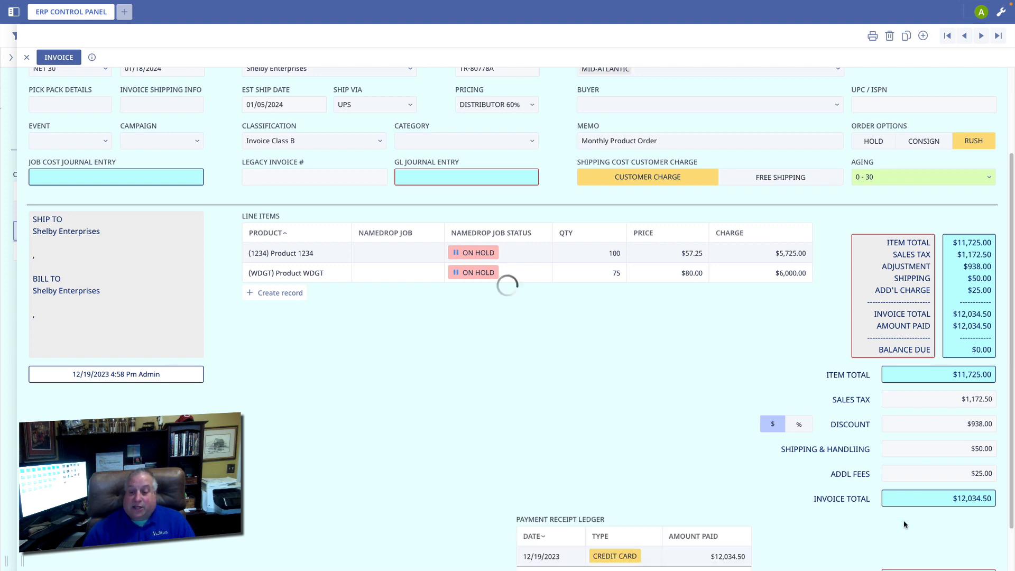
pyautogui.scroll(-1, 754, 495)
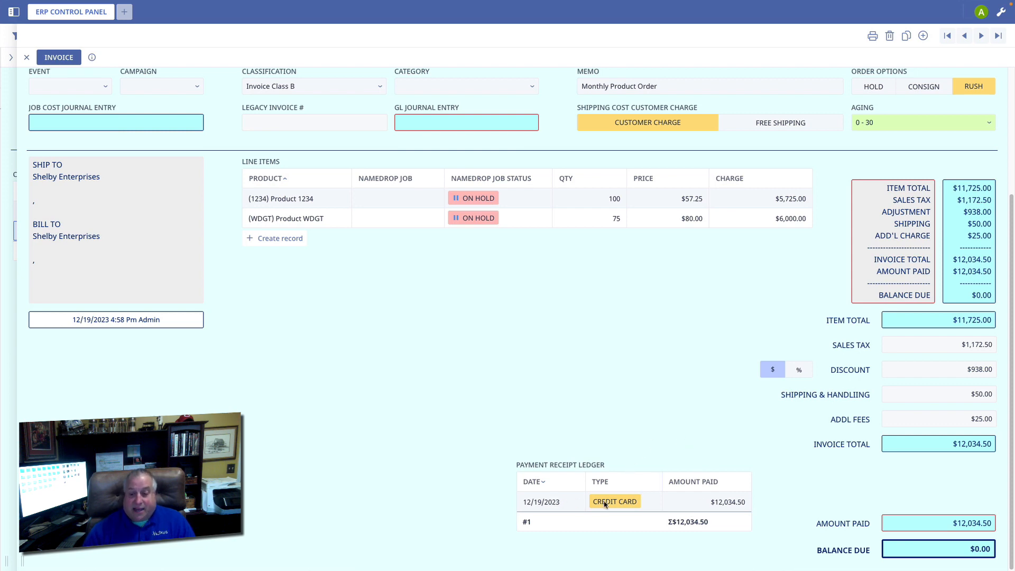
pyautogui.click(692, 505)
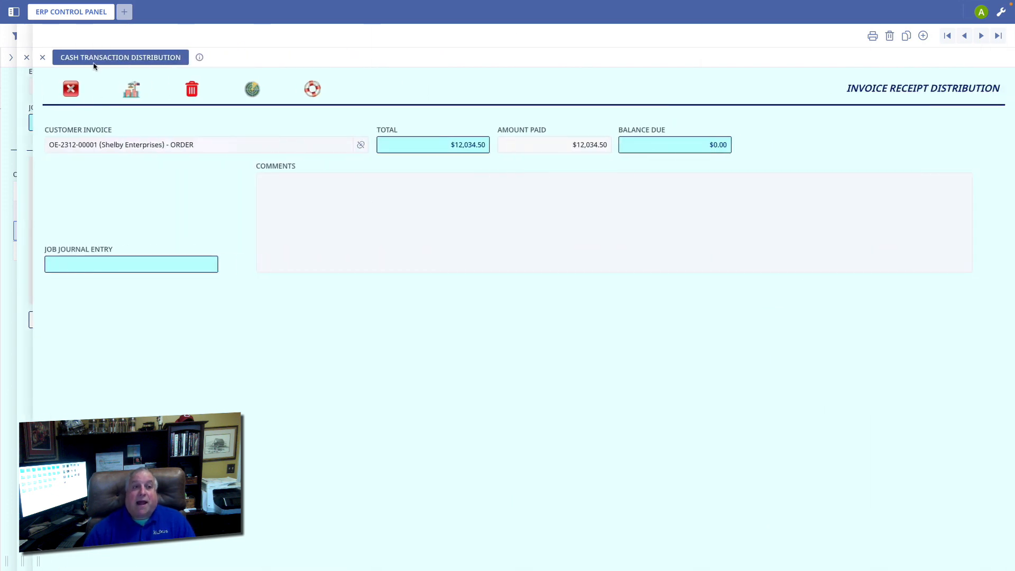
pyautogui.click(72, 91)
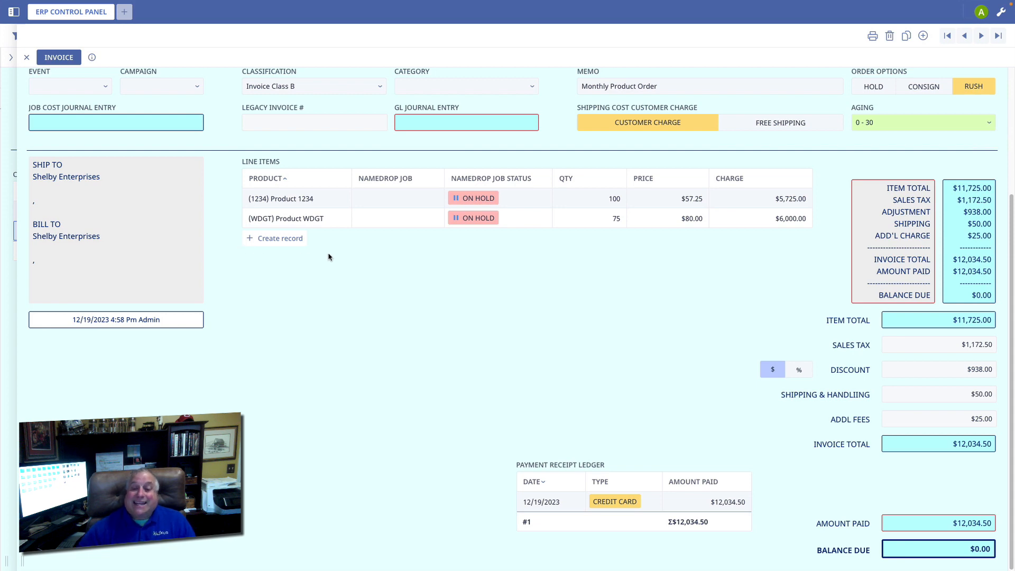
# - Change the invoice type to Consignment, view the consignment location choices without picking one, and close the invoice
pyautogui.scroll(3, 347, 257)
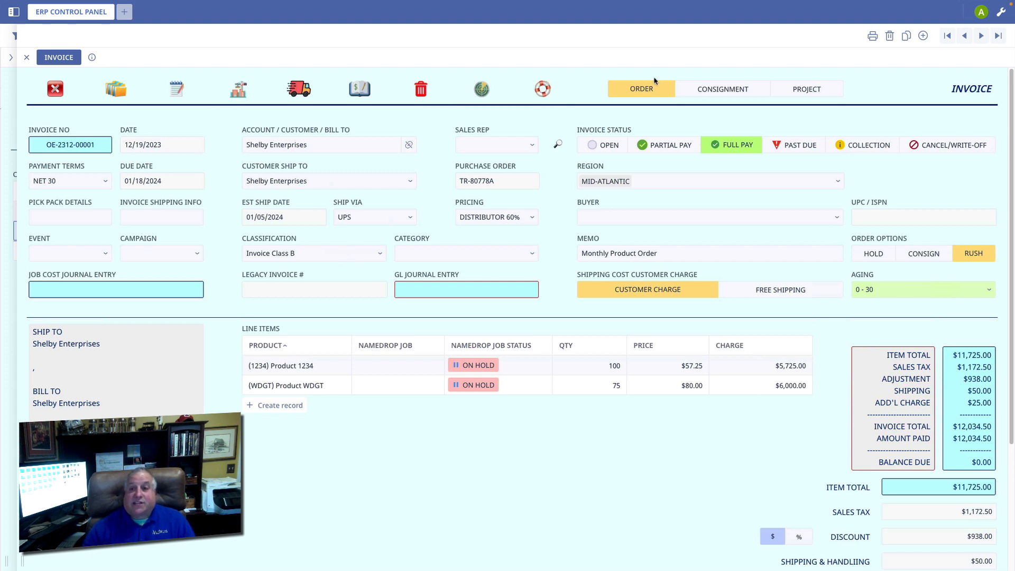
pyautogui.click(697, 92)
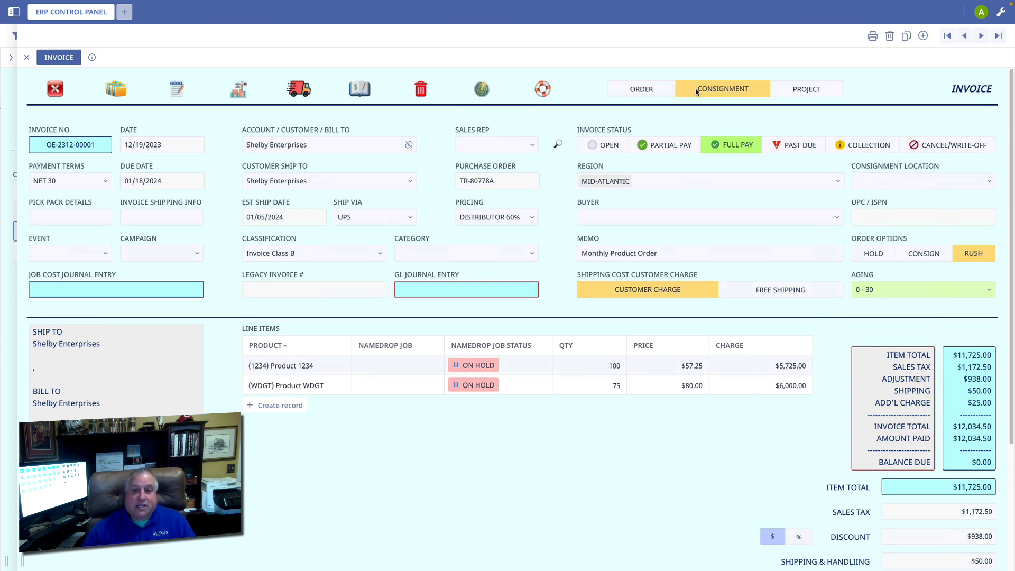
pyautogui.click(880, 180)
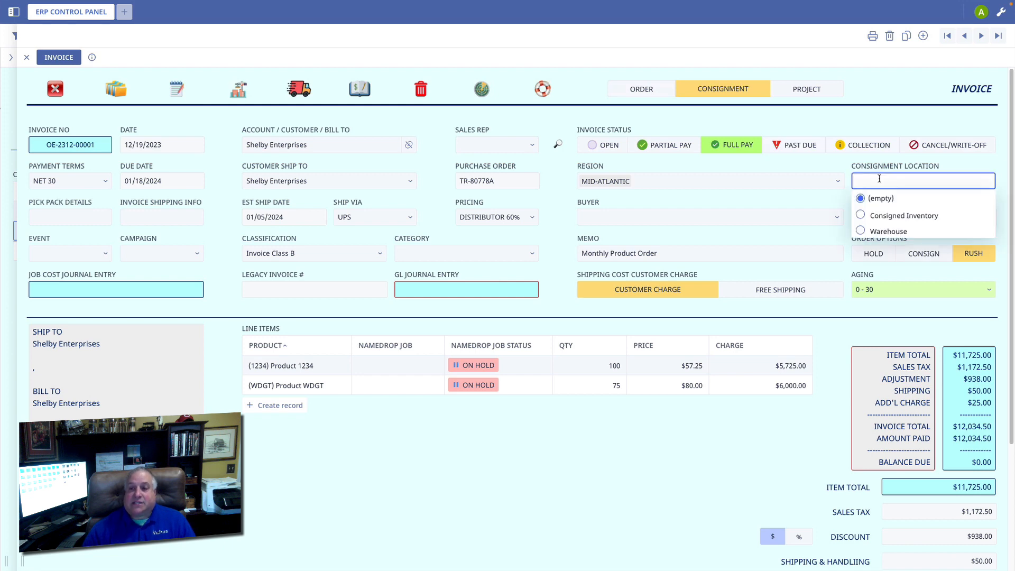
pyautogui.click(880, 84)
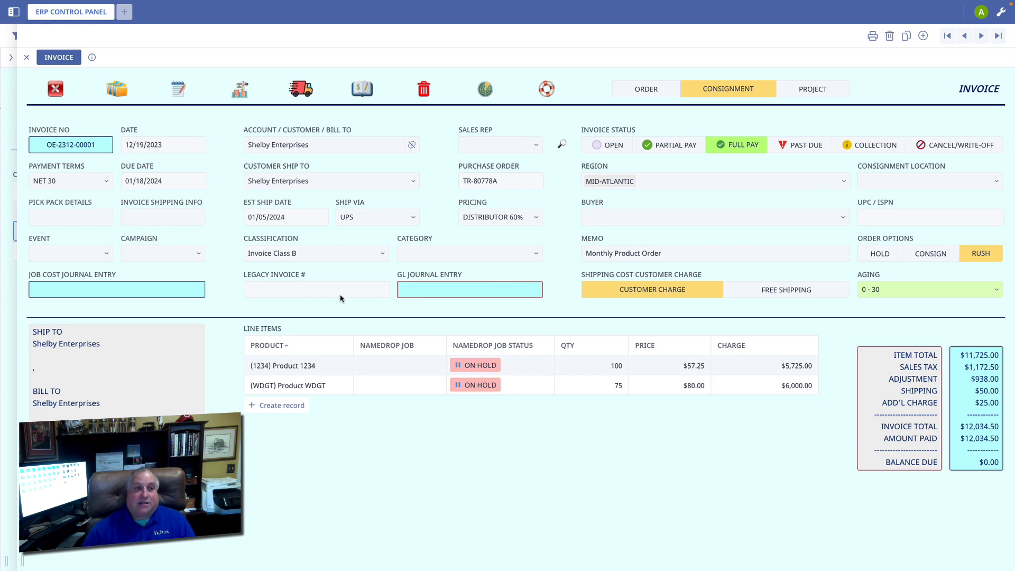
pyautogui.click(55, 91)
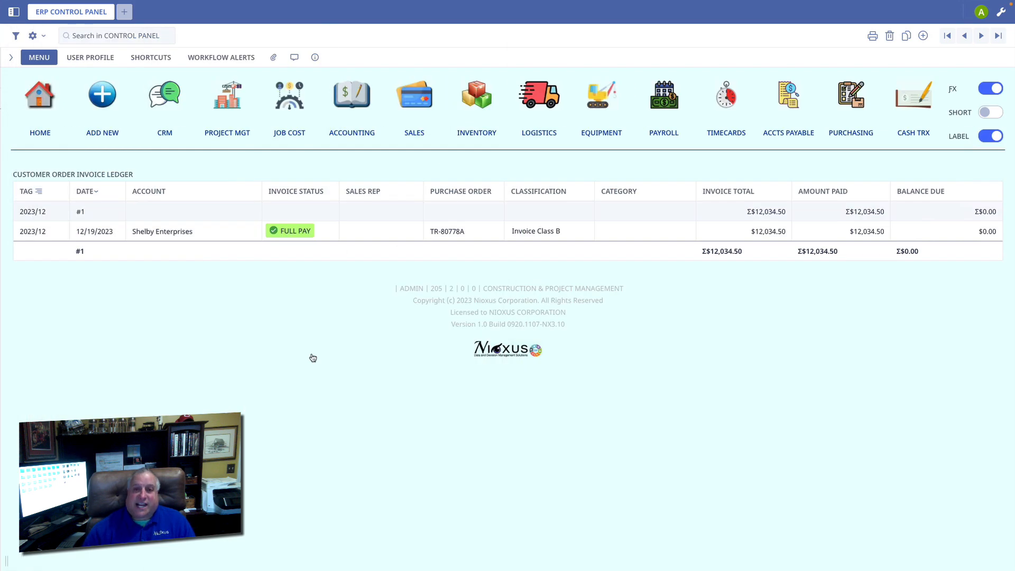